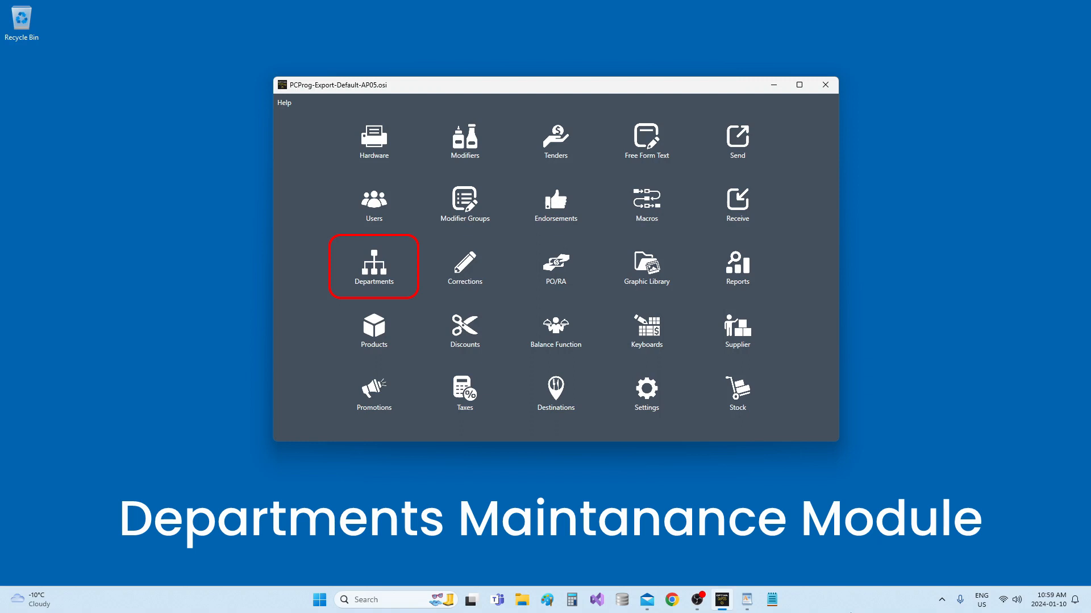
Step: Open Departments maintenance and add a new department named Daily Specials
left_click(380, 271)
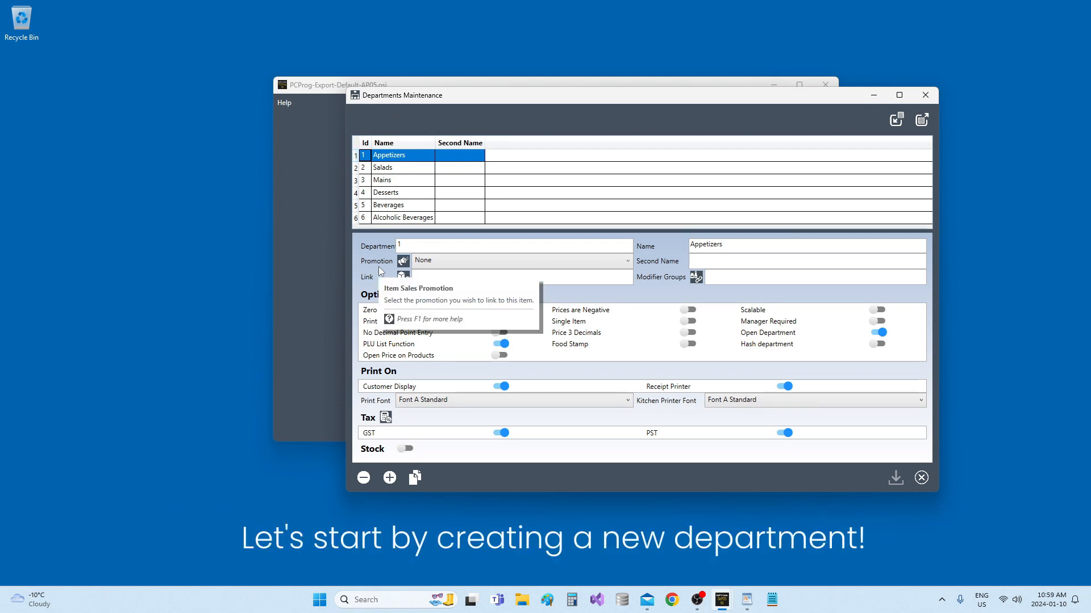
left_click(390, 478)
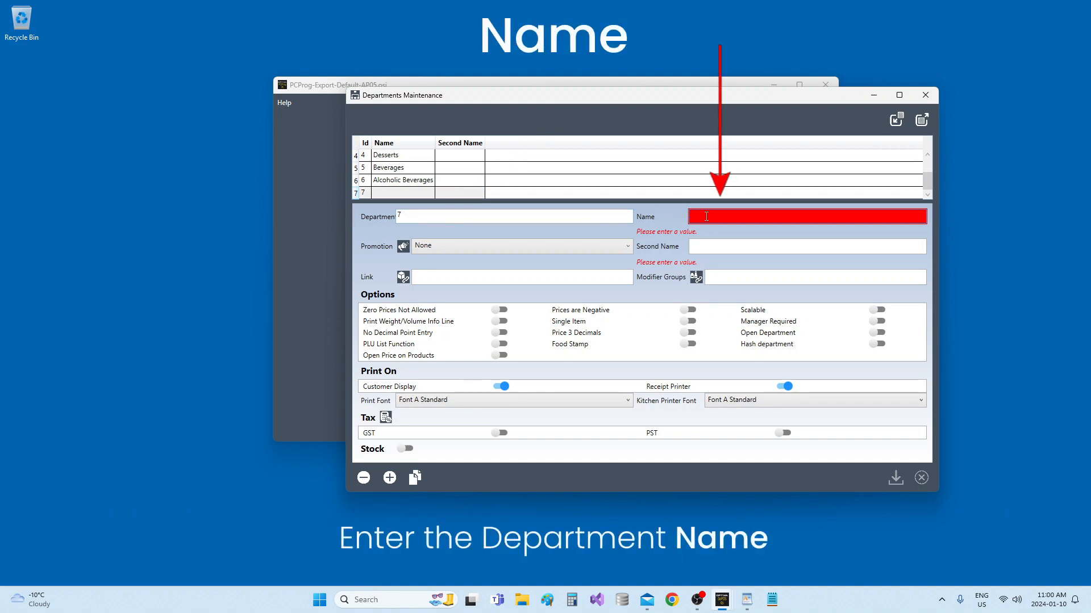
type("Daily Specials")
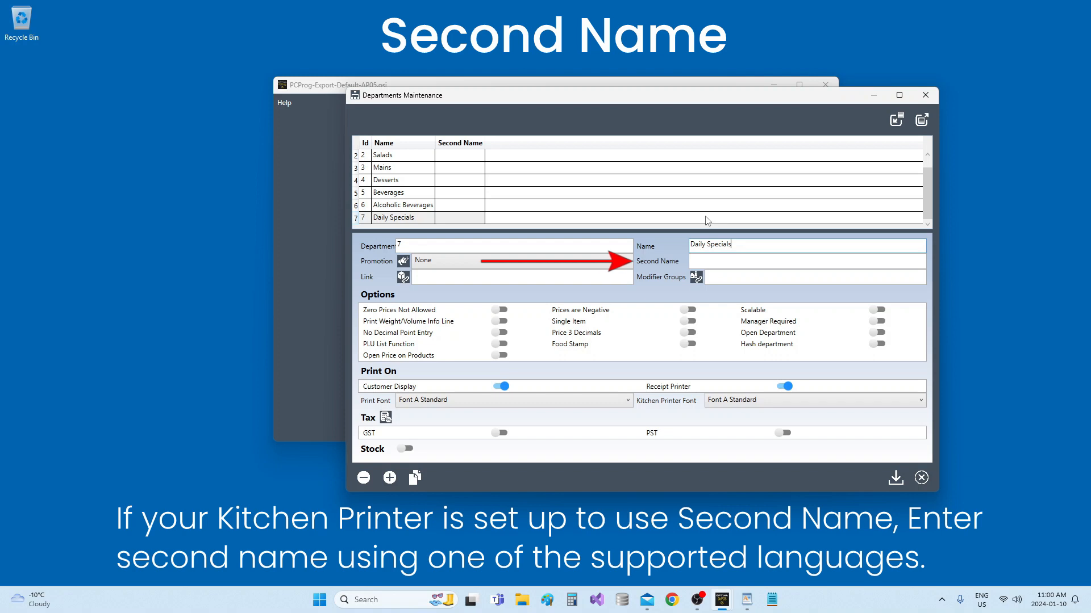
Step: Try Plats du jour and 每日特價 as the second name of the Daily Specials department
left_click(736, 262)
type("Plats du jour")
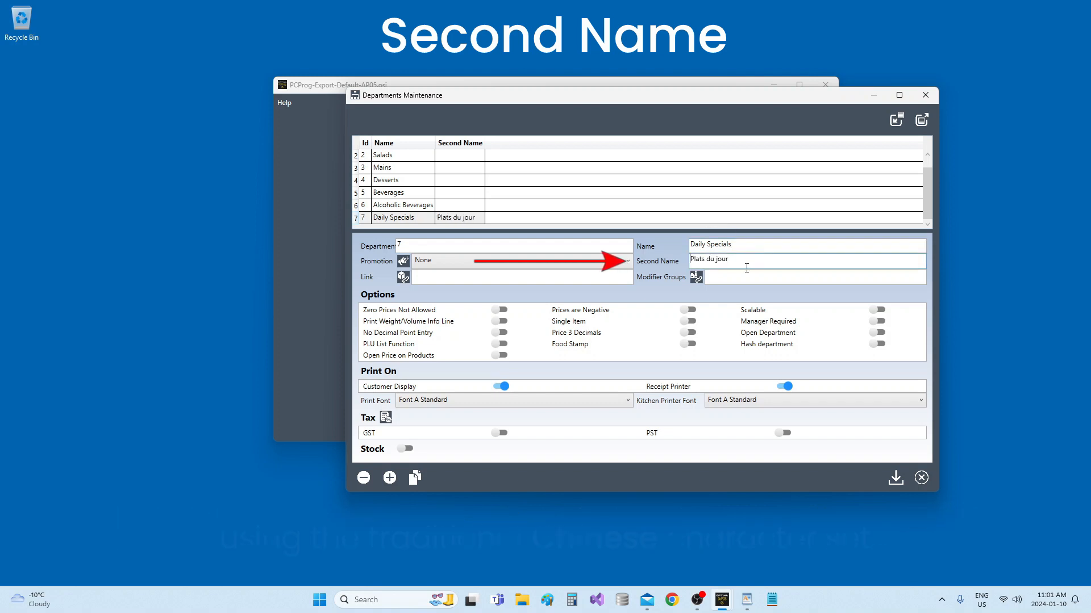
left_click_drag(747, 268, 681, 262)
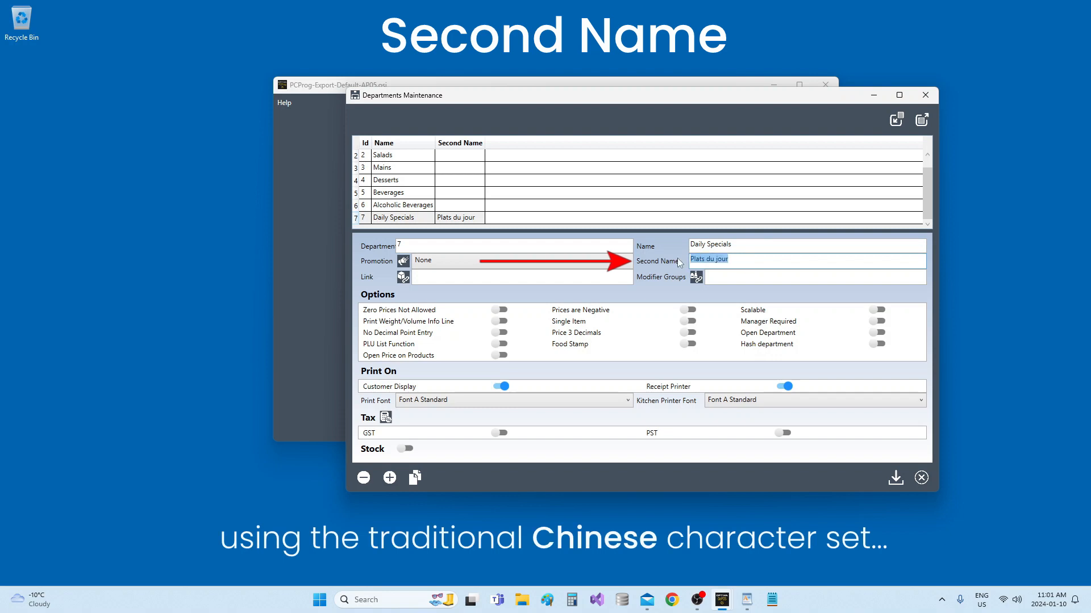
type("每日特價")
Step: Replace the department's second name with Especiales del día
left_click_drag(722, 259, 645, 258)
type("Especiales del día")
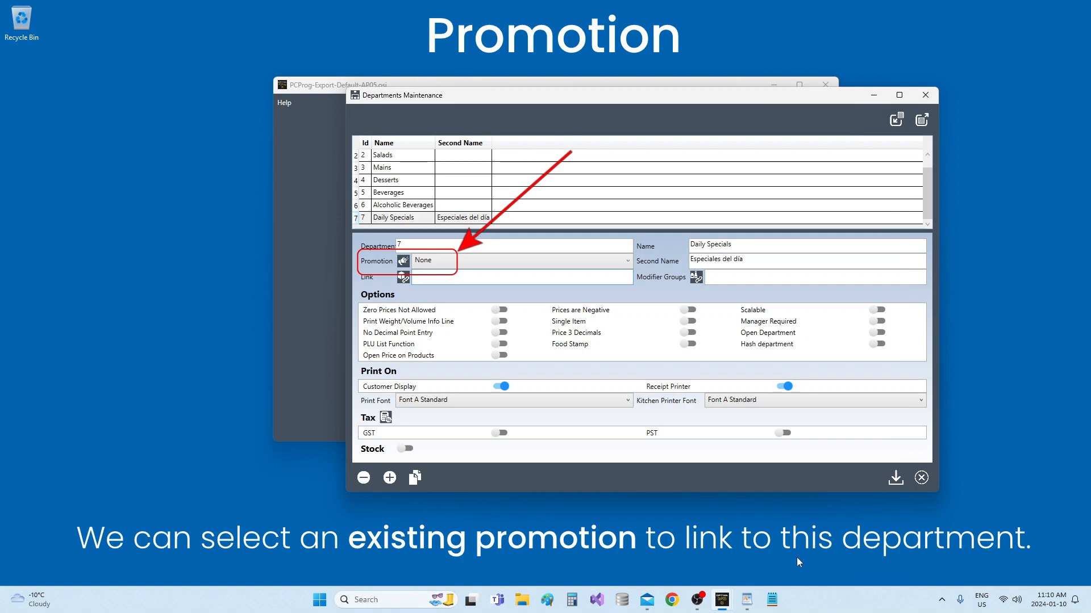
Step: Save the new department while going to Promotions Maintenance, view the existing promotions, and return to the department
left_click(404, 261)
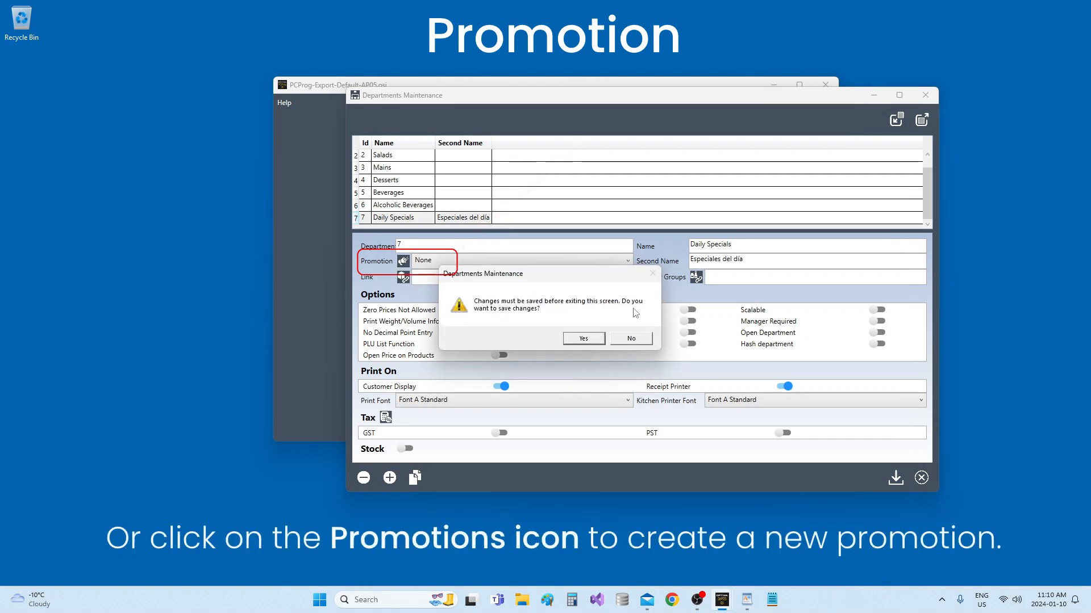
left_click(598, 341)
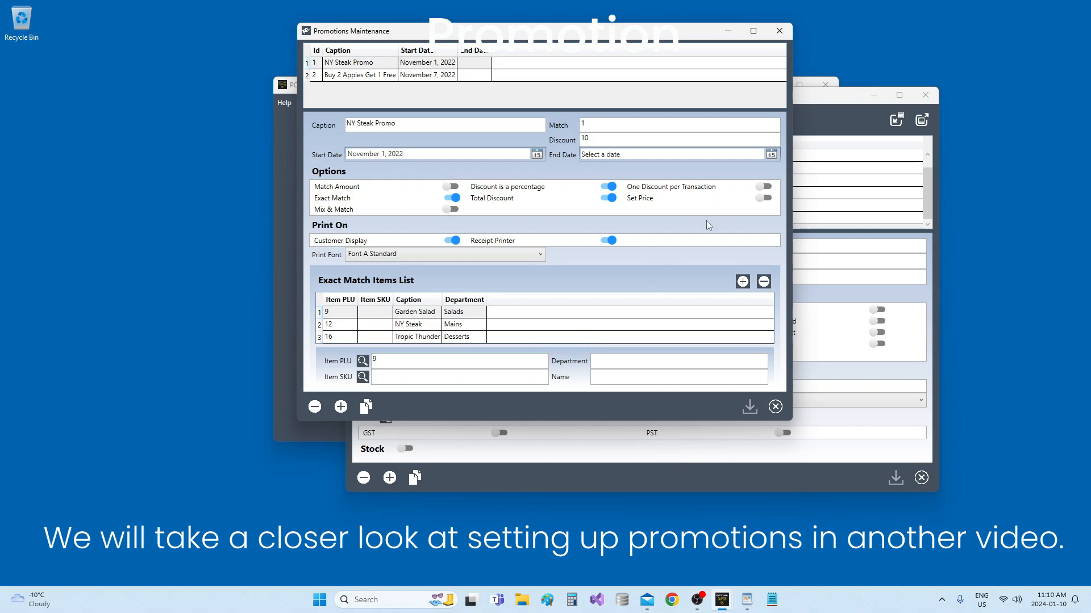
left_click(779, 31)
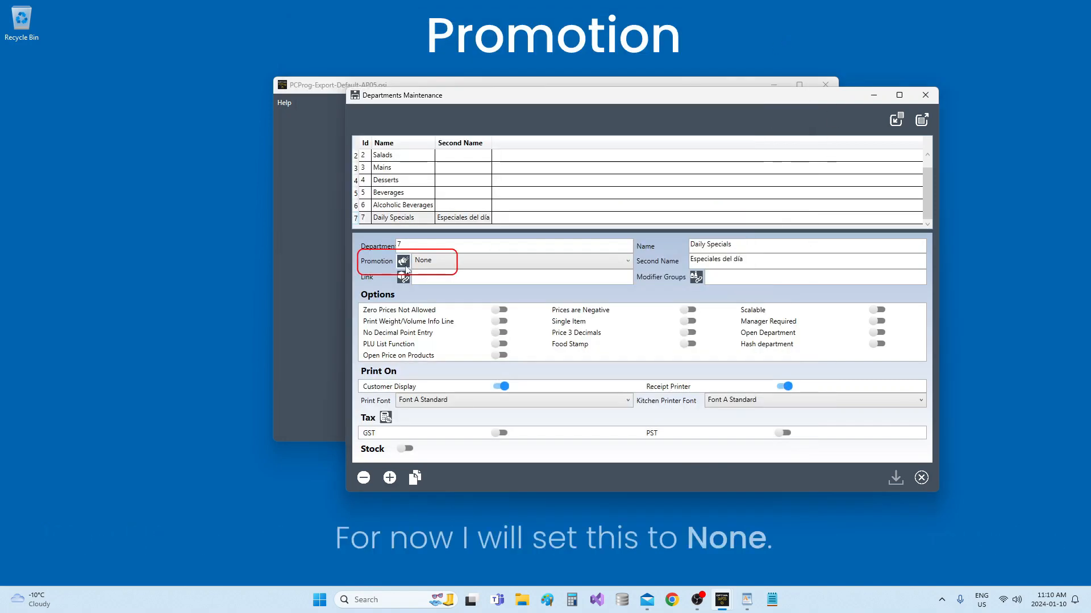
Step: Set the Daily Specials department's promotion to Buy 2 Appies Get 1 Free
left_click(493, 256)
left_click(488, 276)
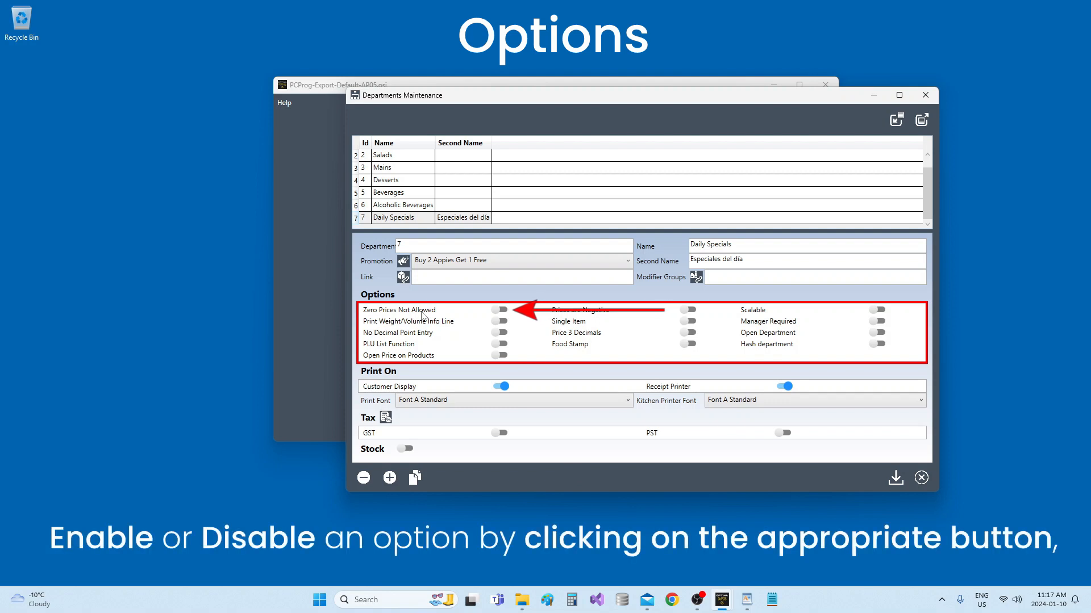
Step: Try out the Zero Prices Not Allowed and Prices are Negative options for the department
left_click(497, 311)
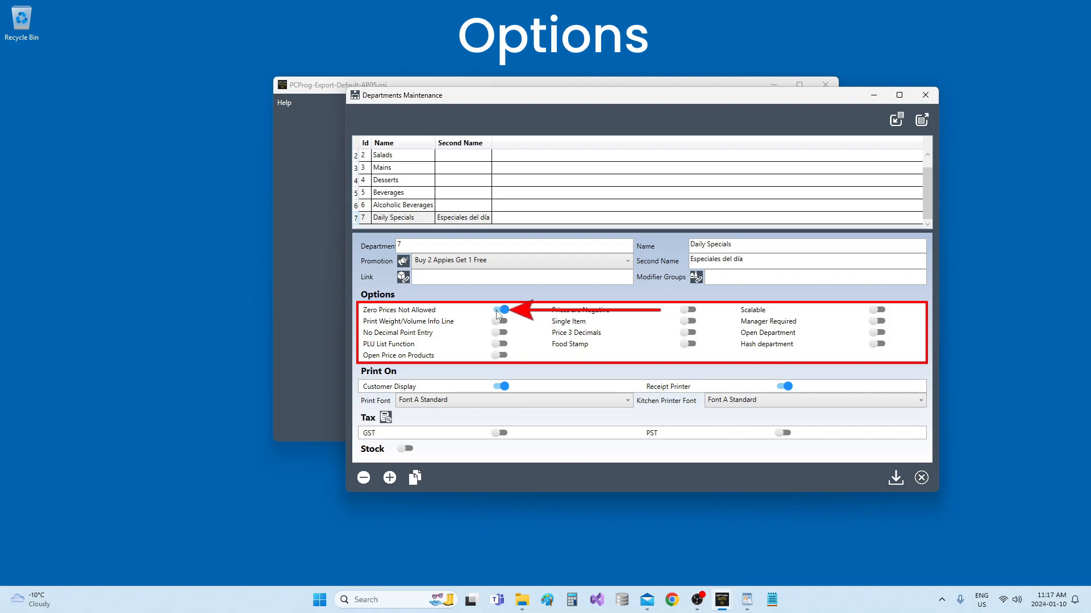
left_click(423, 311)
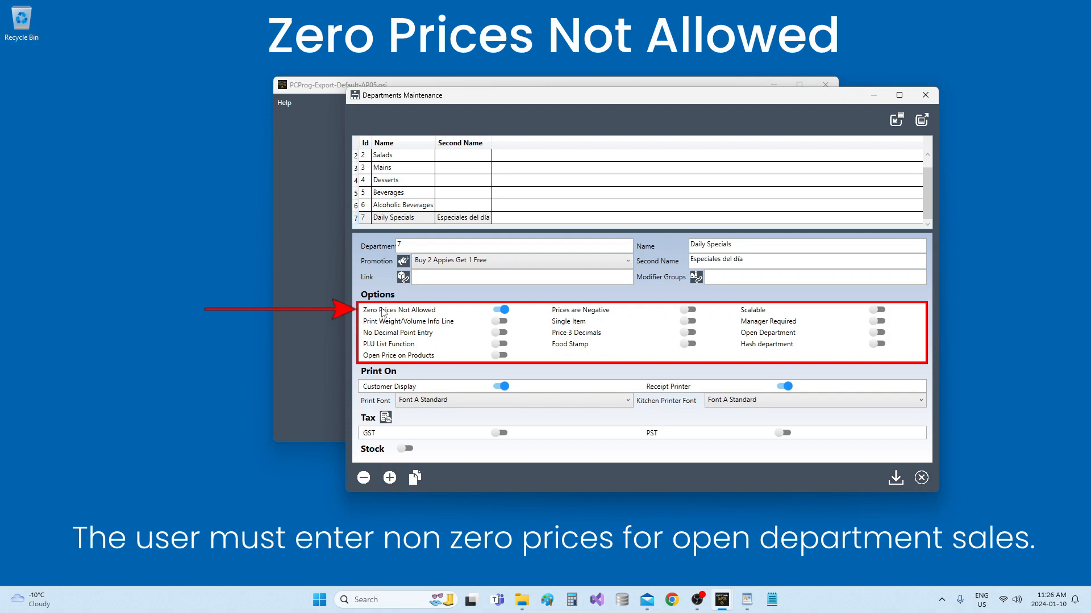
left_click(383, 312)
left_click(601, 314)
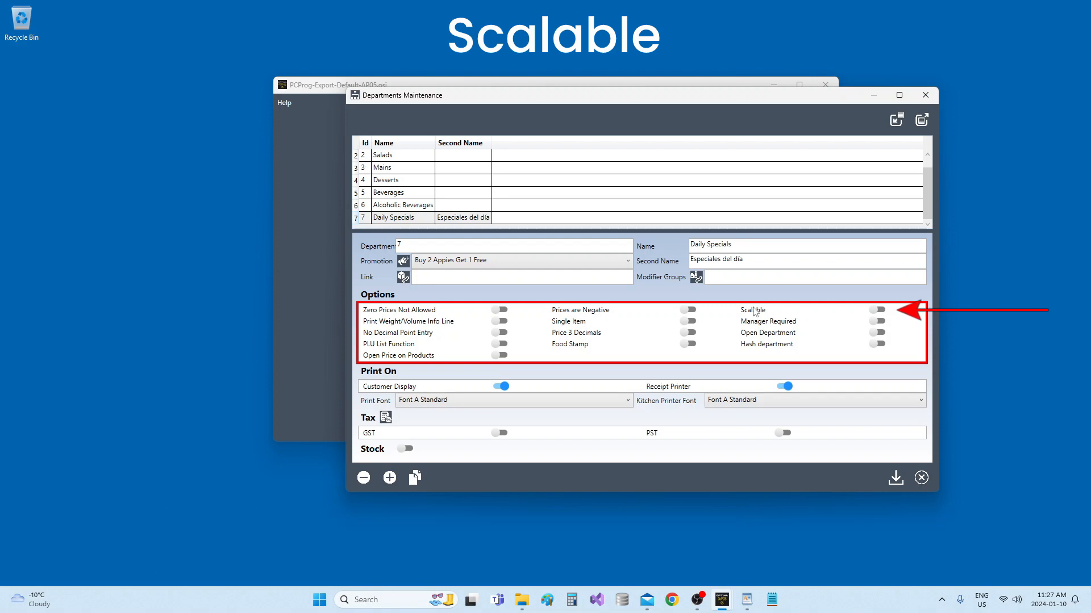
Step: Try to enable the Scalable option, and switch Print Weight/Volume Info Line on and back off
left_click(755, 311)
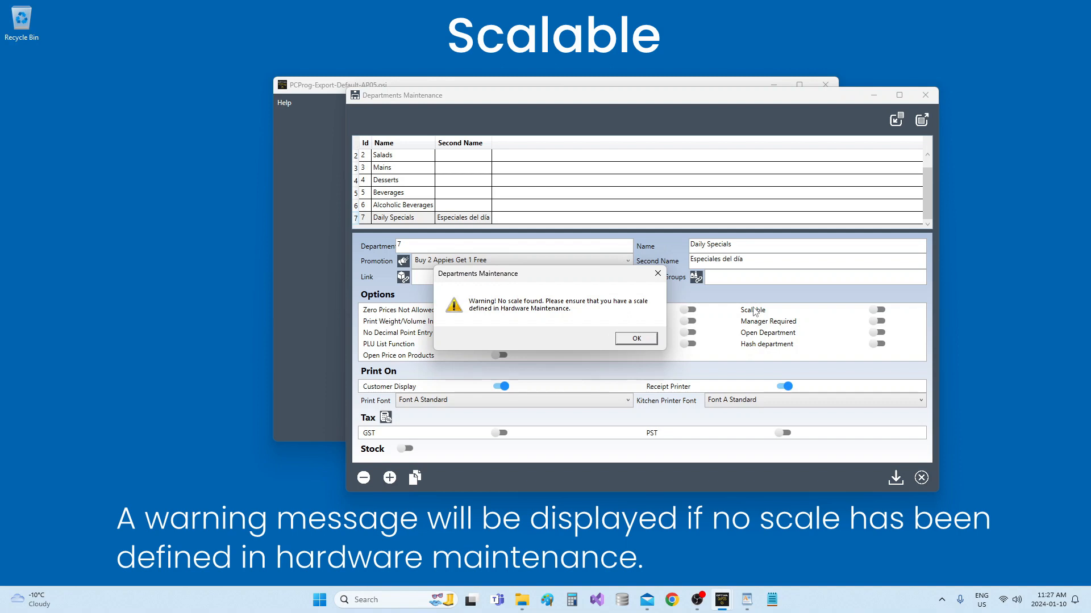
left_click(636, 338)
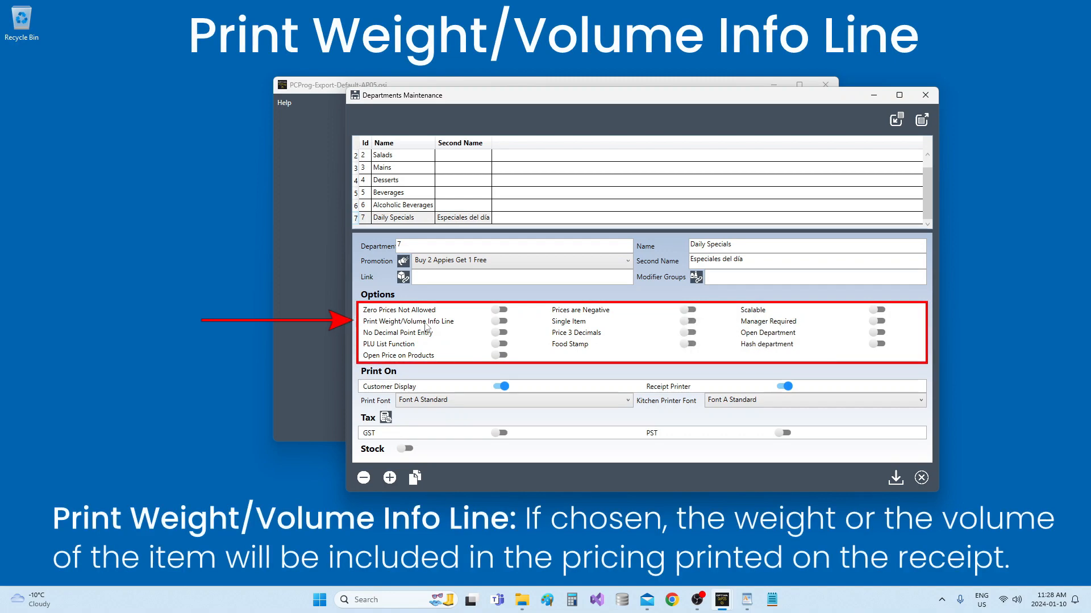
left_click(425, 327)
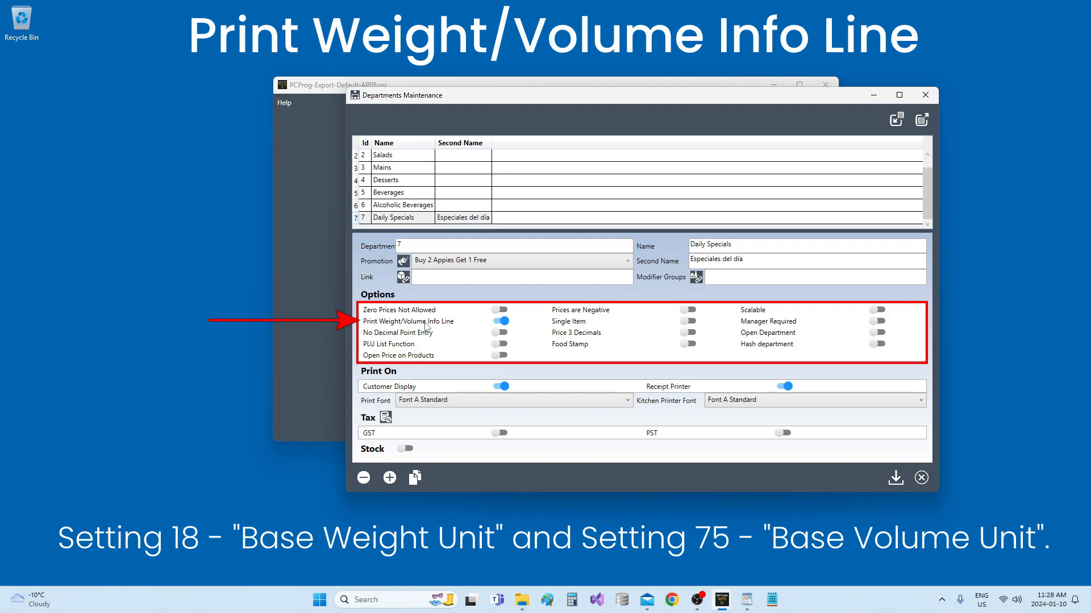
left_click(425, 323)
Step: Switch the Single Item and No Decimal Point Entry options on and back off
left_click(567, 320)
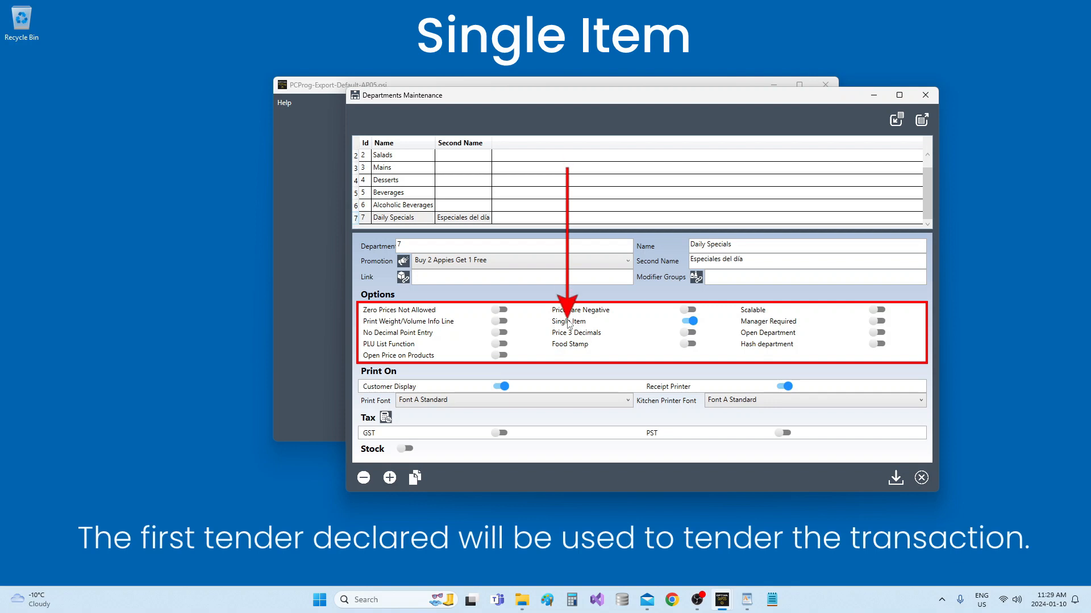
left_click(581, 322)
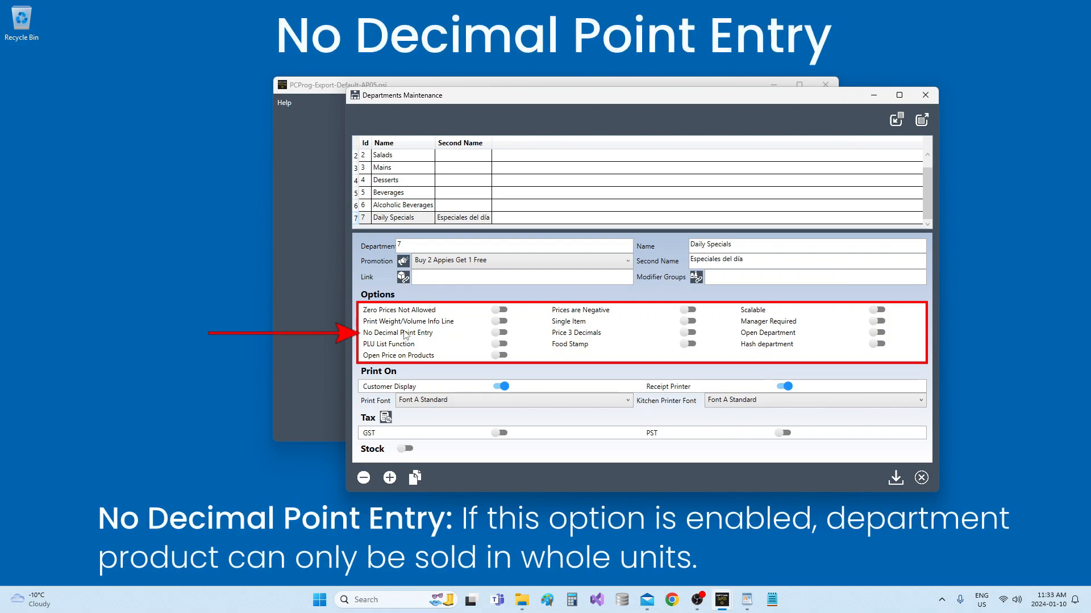
left_click(406, 335)
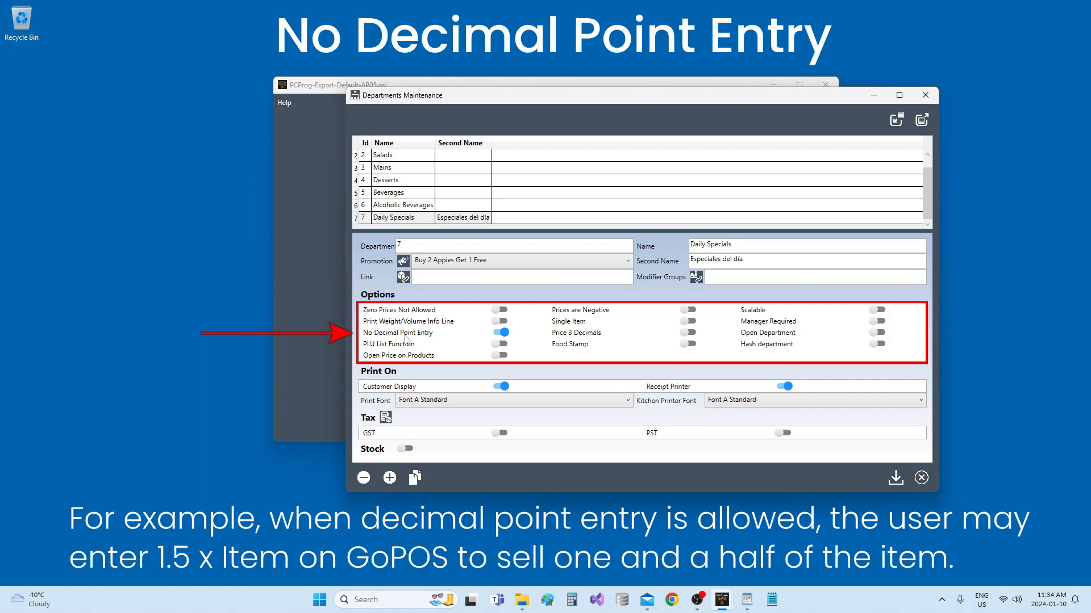
left_click(405, 335)
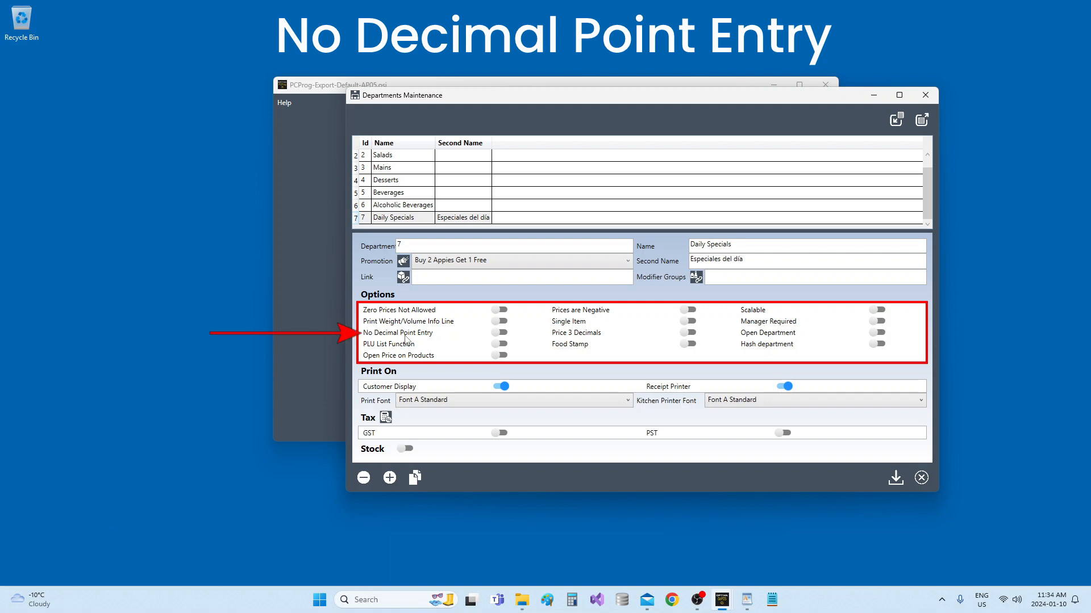
left_click(406, 339)
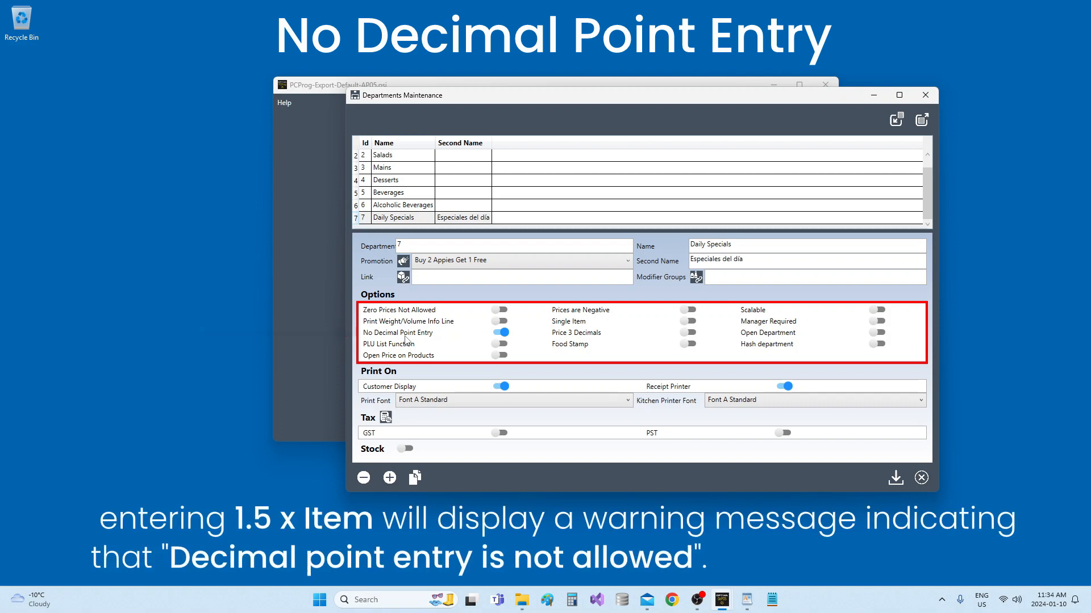
left_click(405, 339)
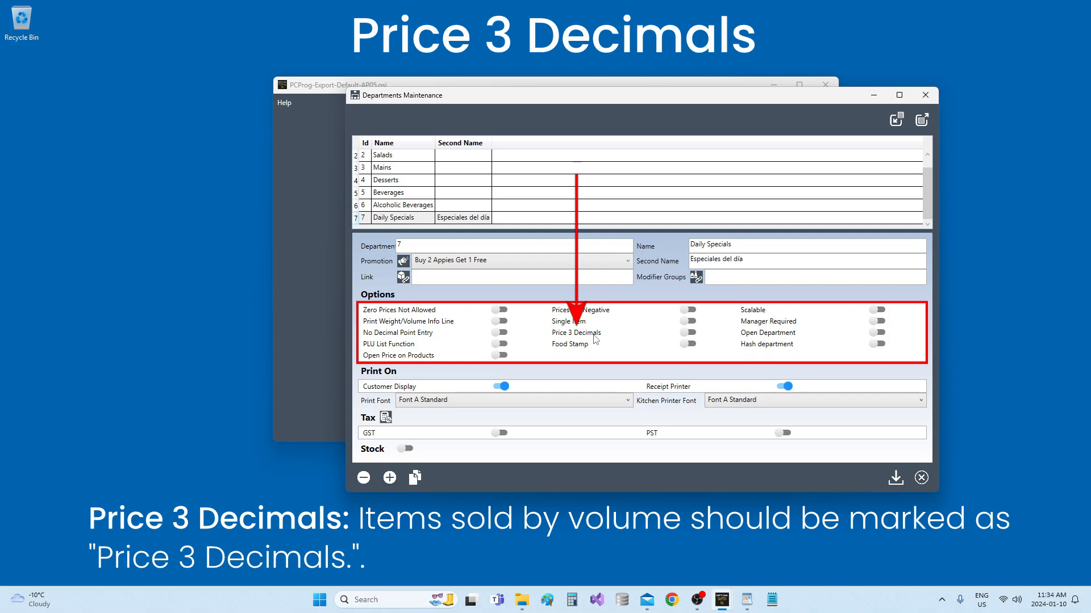
Step: Try out the Price 3 Decimals option, and switch PLU List Function on and back off
left_click(594, 335)
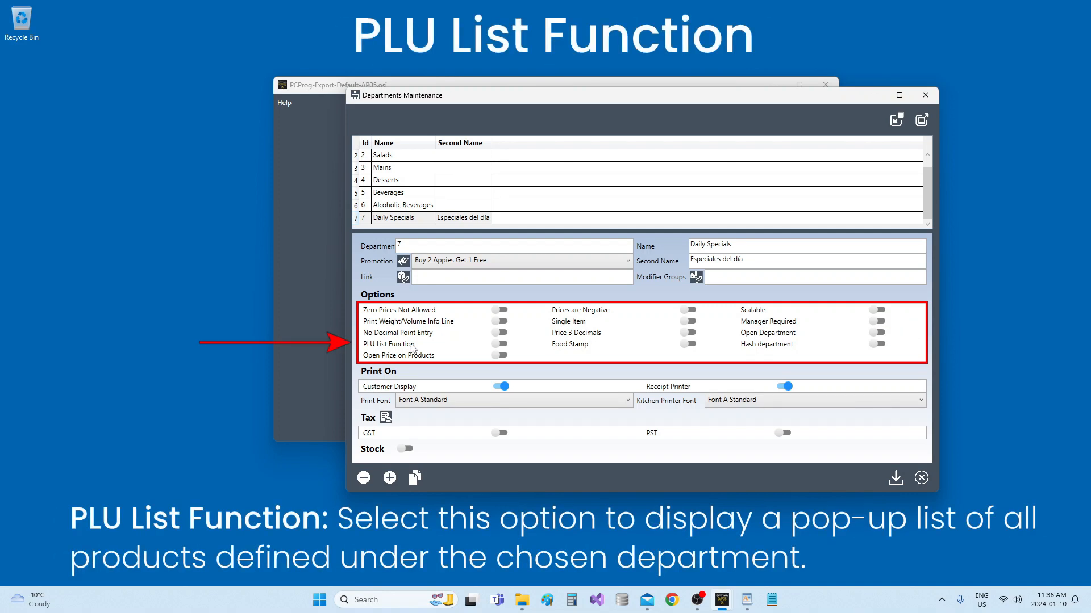
left_click(412, 347)
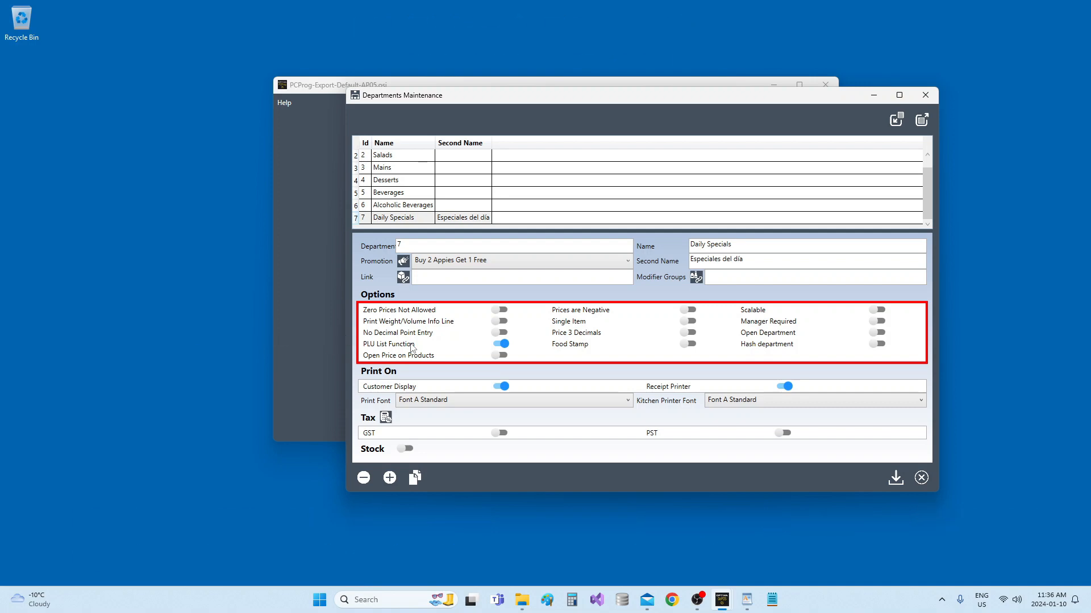
left_click(502, 344)
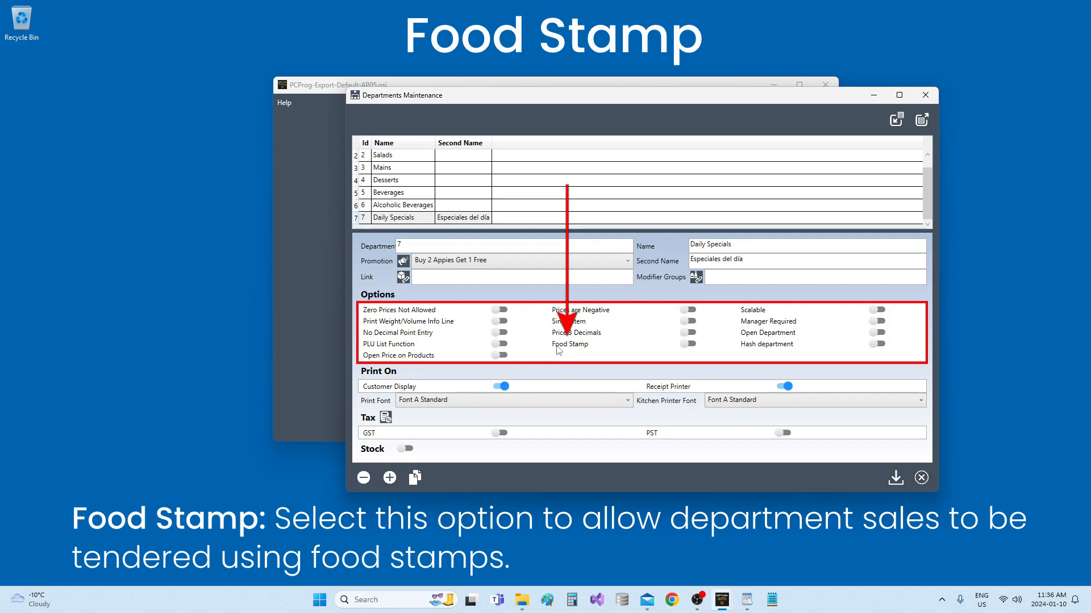
Step: Switch the Food Stamp and Hash department options on and back off
left_click(556, 346)
left_click(558, 347)
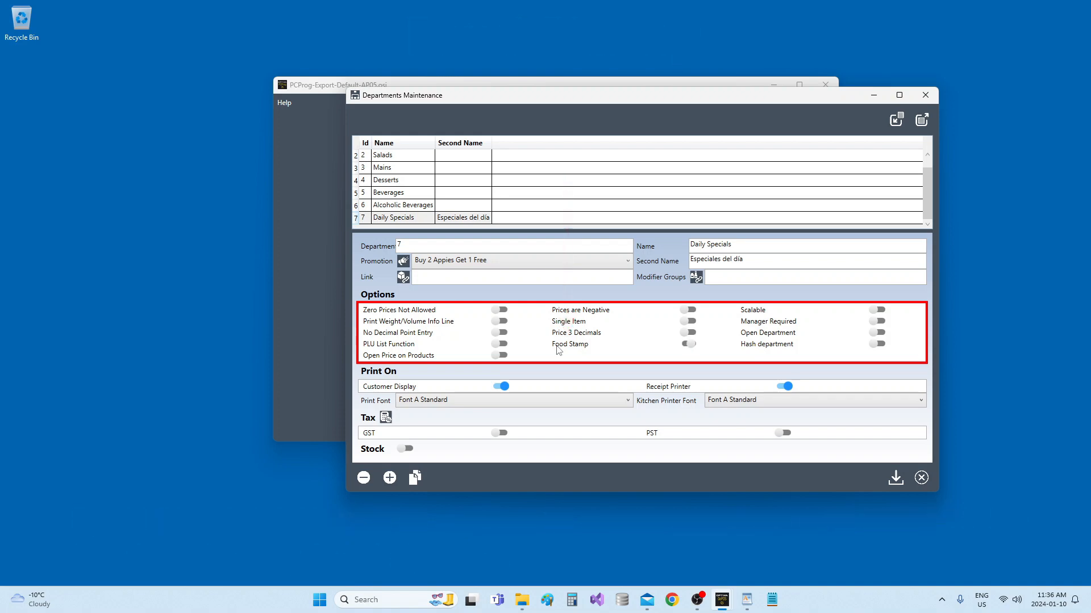
left_click(778, 348)
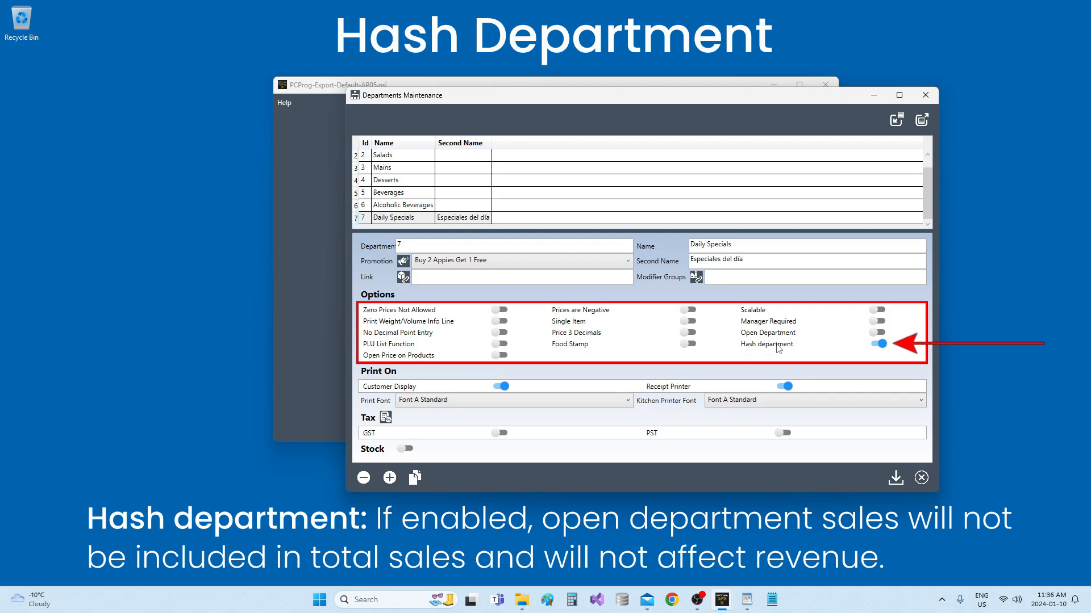
left_click(778, 348)
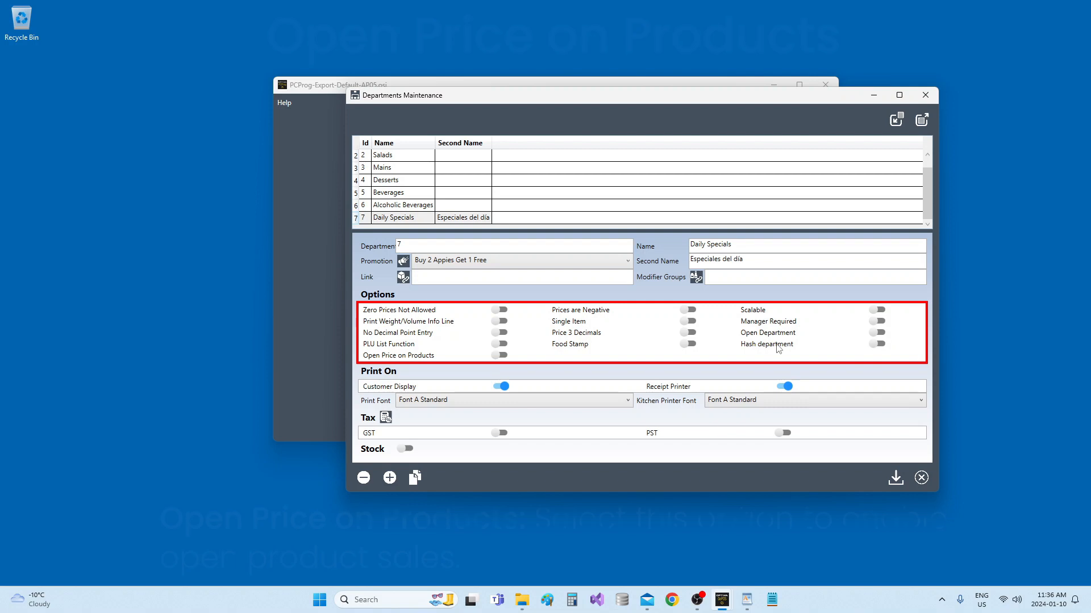
Step: Toggle the Open Price on Products option on and off, leaving it disabled
left_click(388, 358)
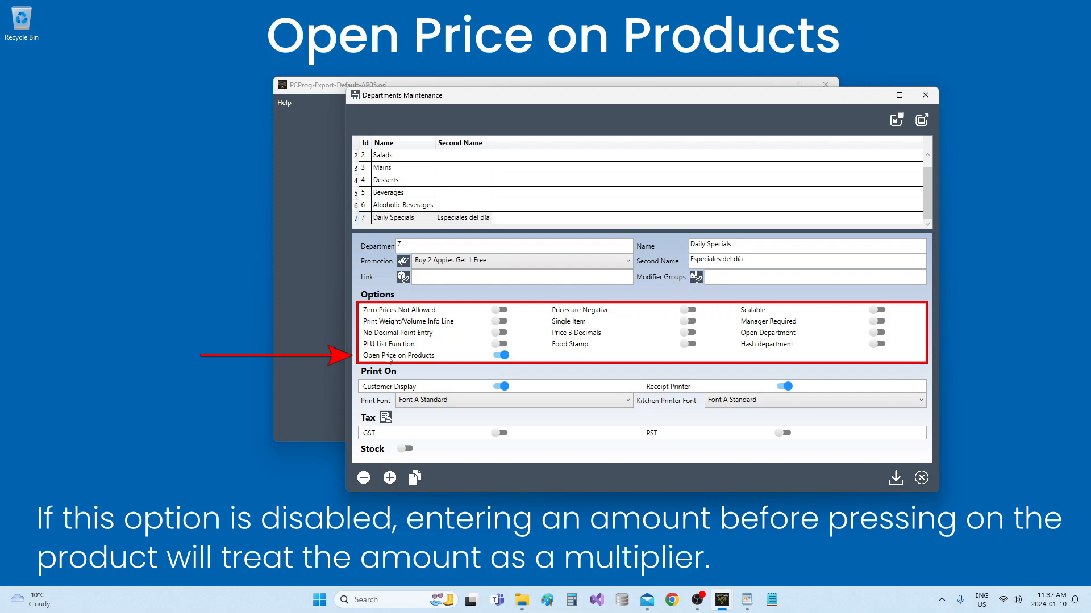
left_click(389, 358)
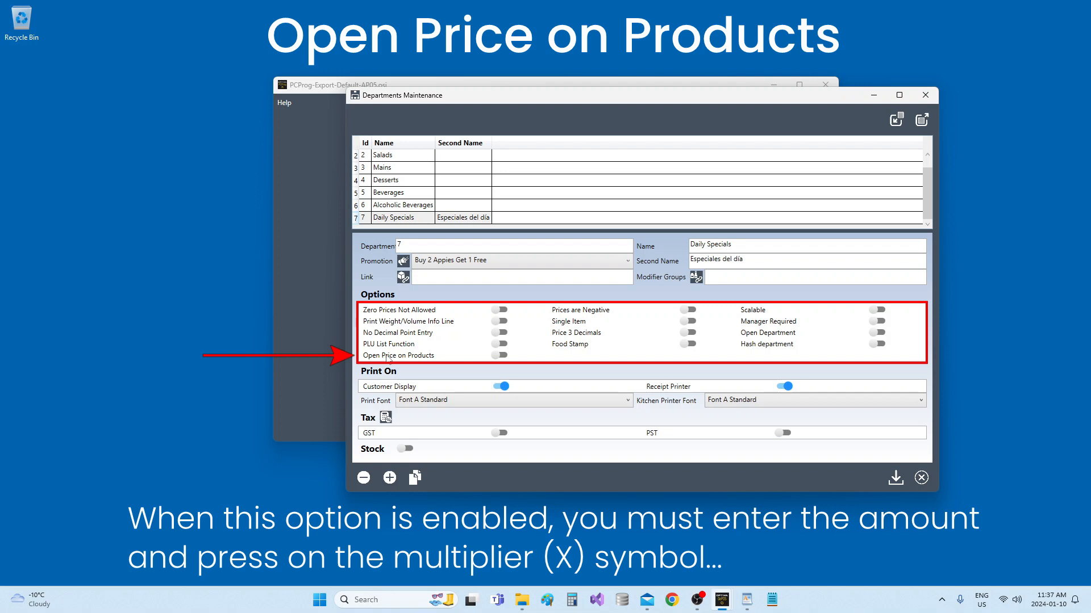
left_click(388, 358)
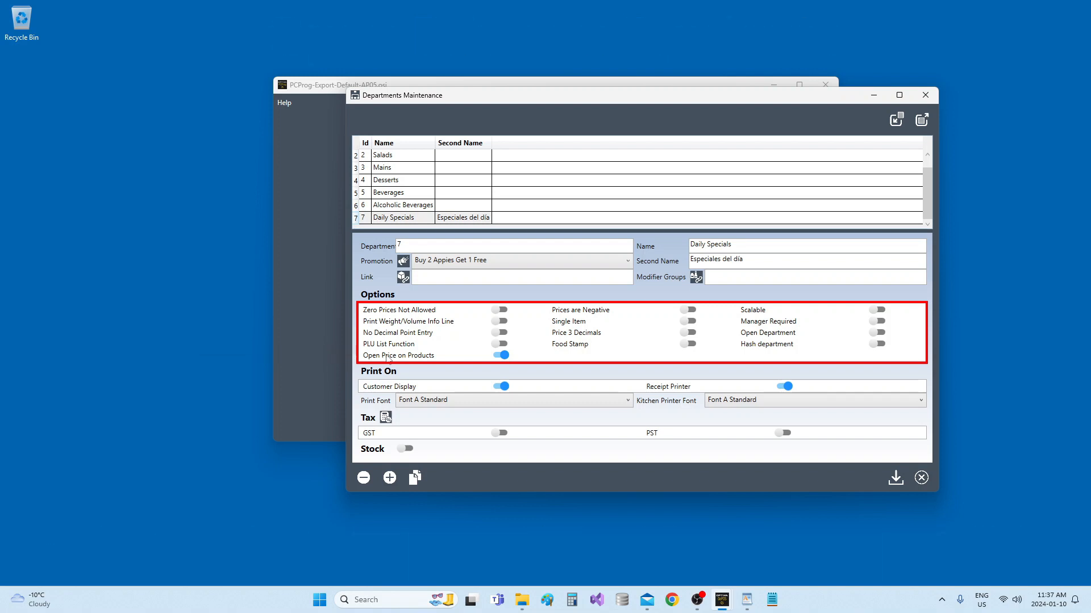
left_click(387, 355)
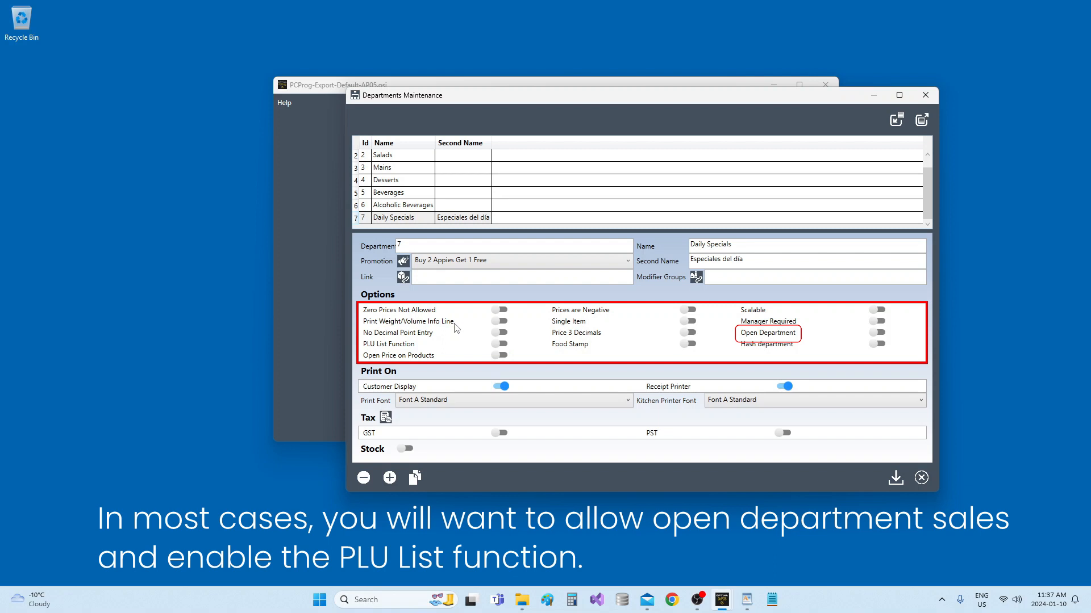
Step: Enable the Open Department and PLU List Function options for Daily Specials
left_click(773, 336)
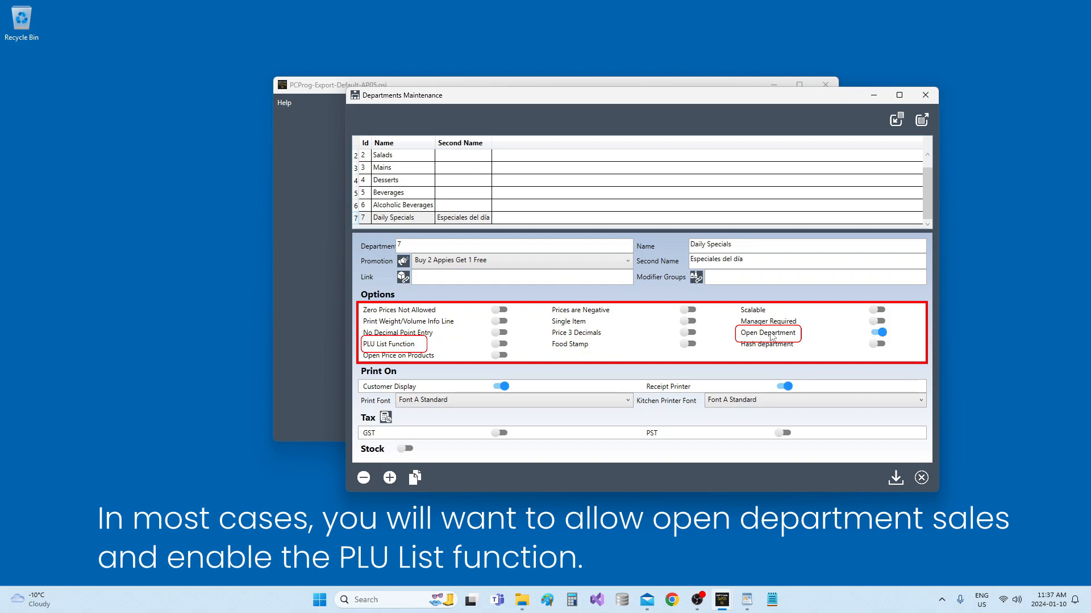
left_click(500, 344)
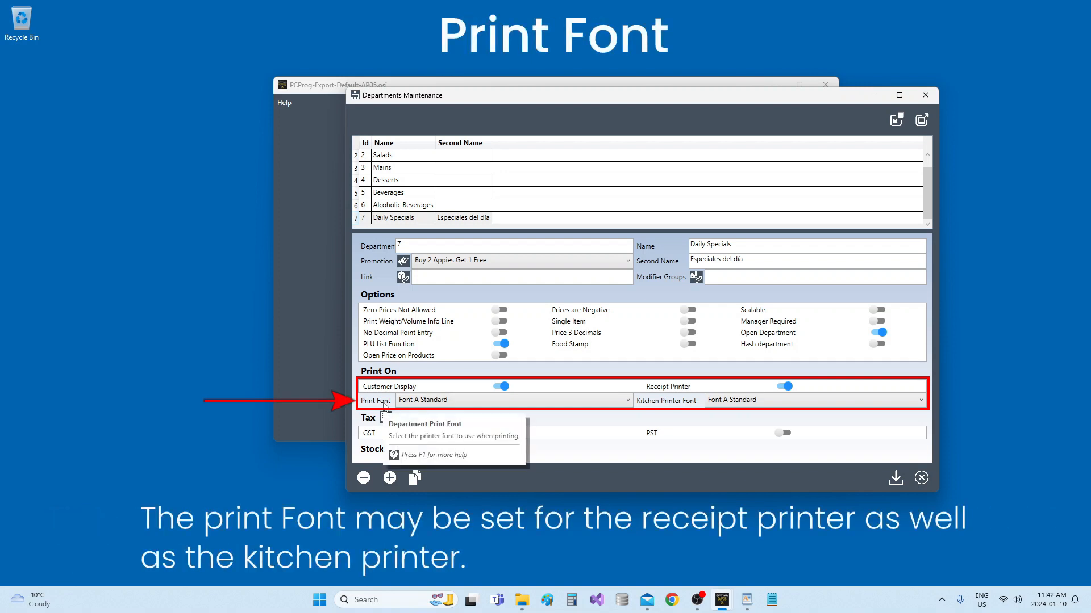
Step: Examine the font choices offered for the department's Print Font and Kitchen Printer Font
left_click(438, 402)
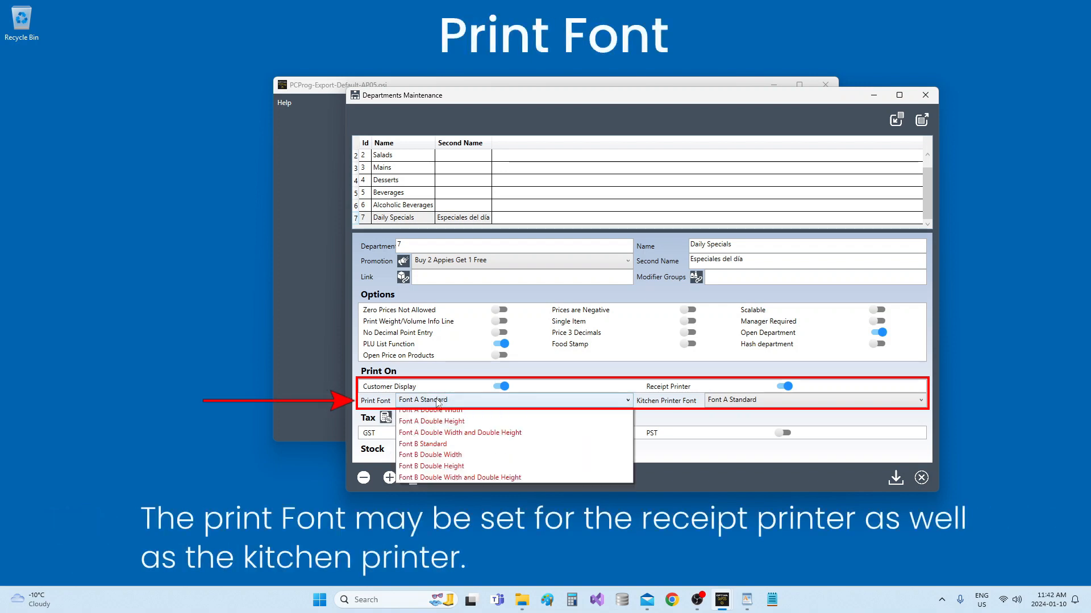
left_click(742, 406)
left_click(742, 405)
left_click(742, 405)
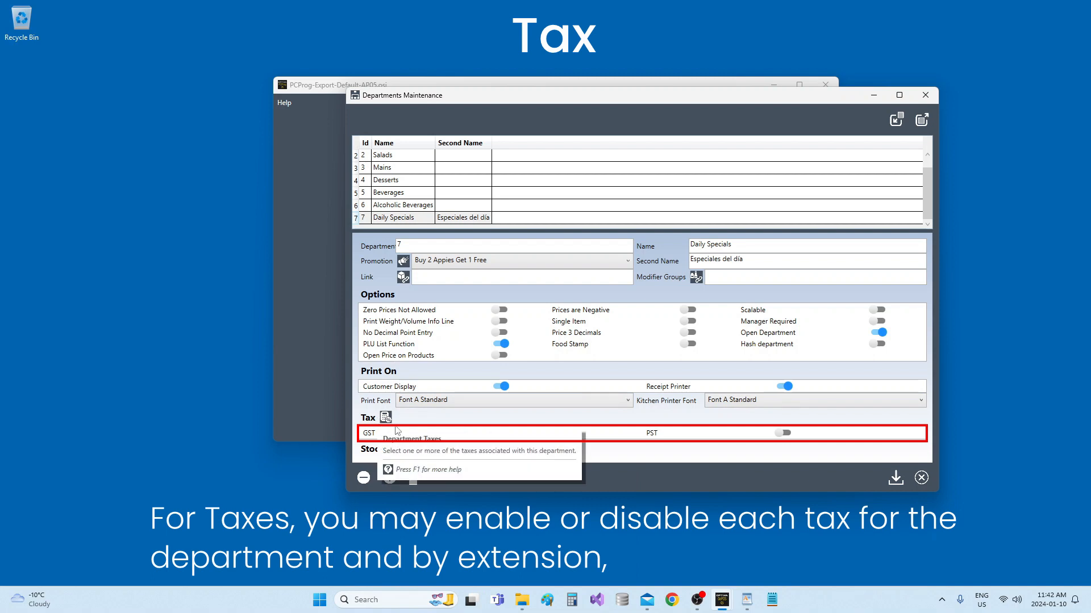
Step: Enable the GST tax and stock tracking for the Daily Specials department
left_click(370, 438)
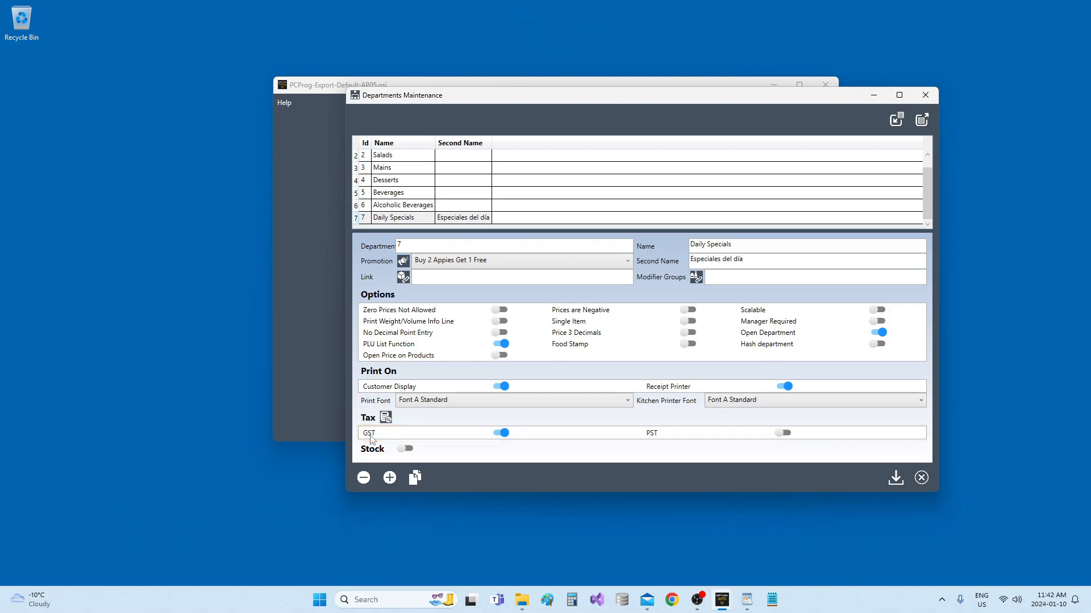
left_click(408, 450)
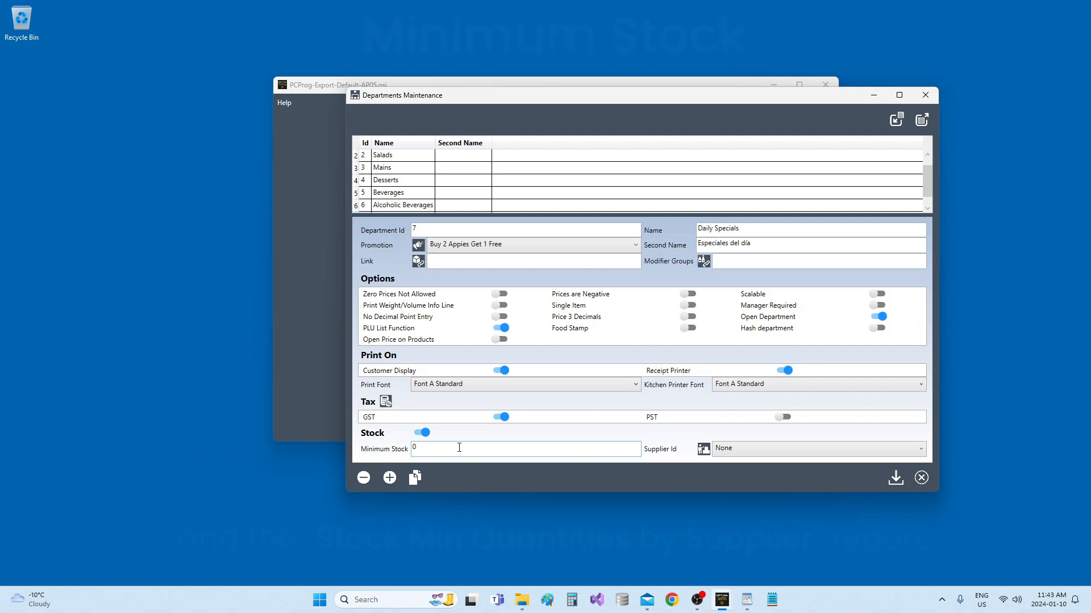
Step: Show the suppliers available for the department's Supplier Id
mouse_move(665, 459)
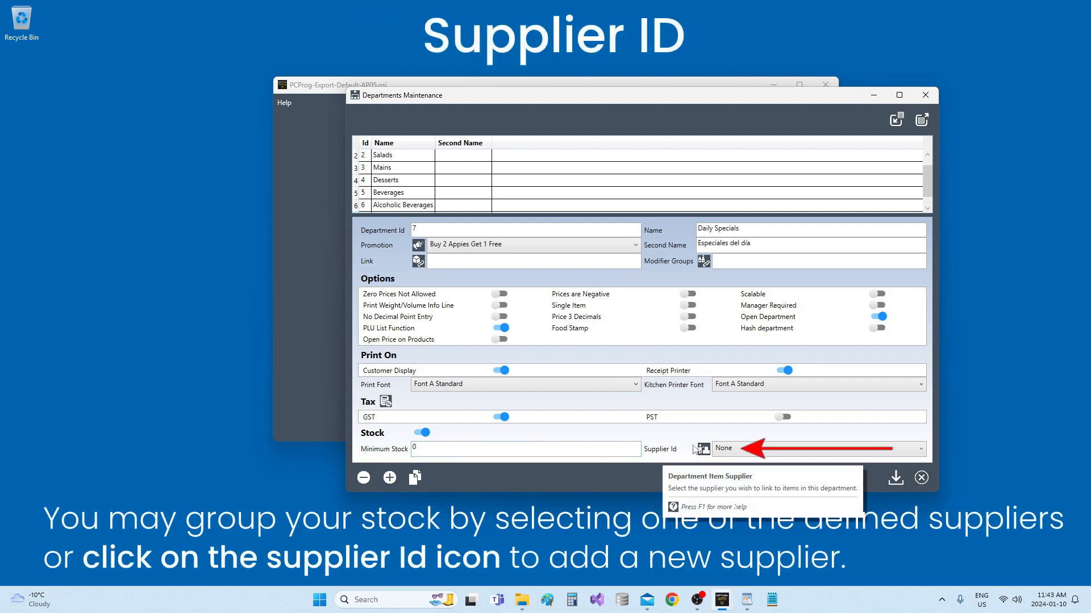
left_click(729, 454)
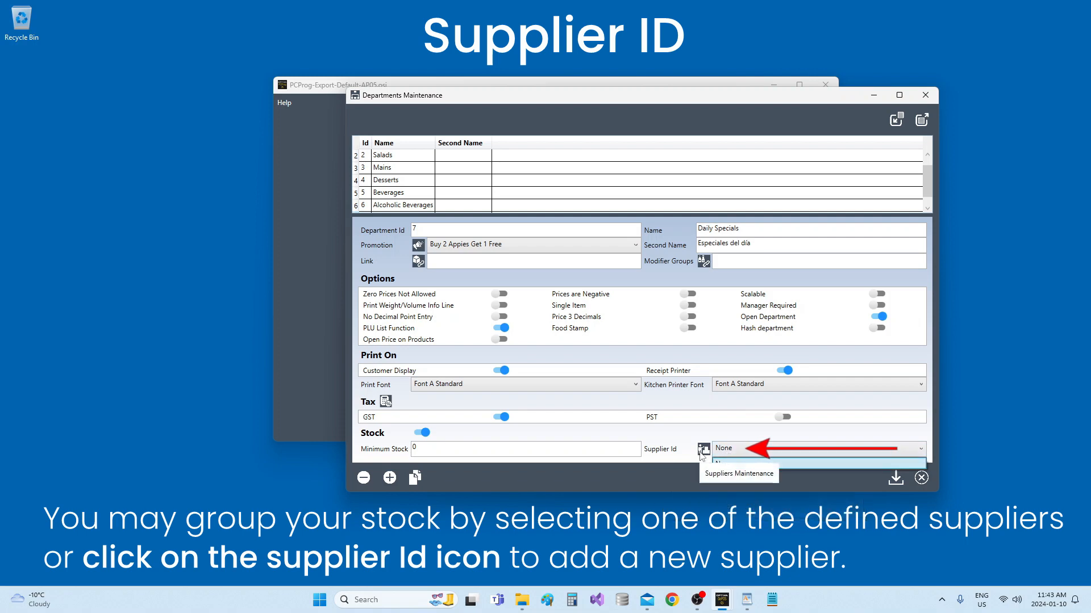